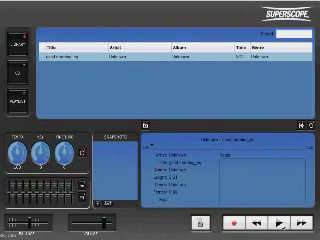
Step: Start playback of the single library track from the transport controls
left_click(281, 224)
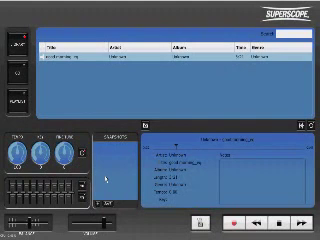
Step: Set Advanced vocal reduction to the second mode and confirm with OK
left_click(83, 186)
left_click(97, 181)
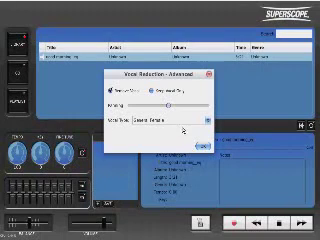
left_click(156, 90)
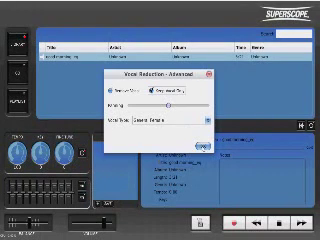
left_click(202, 146)
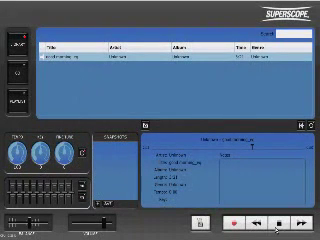
Step: In the Record window, enable 24-bit recording and drag Monitor Balance fully right
left_click(232, 222)
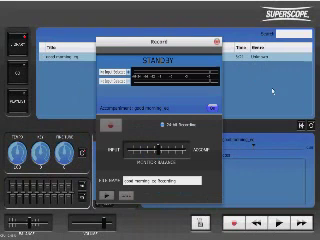
left_click(163, 125)
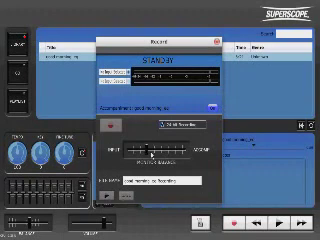
left_click_drag(139, 151, 178, 151)
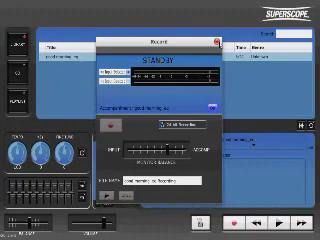
left_click(217, 42)
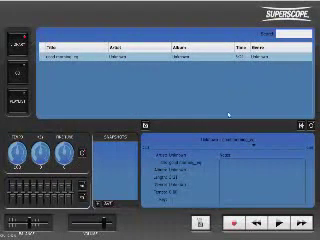